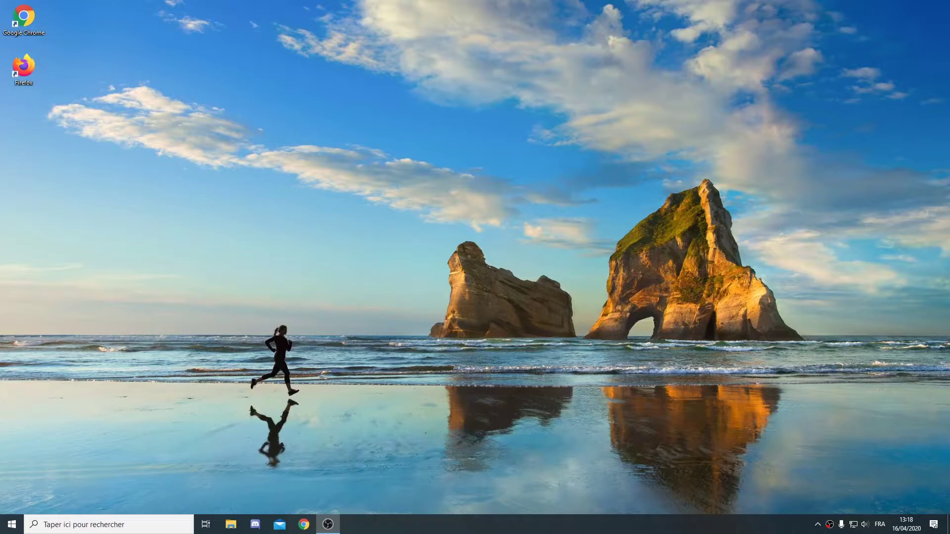
Step: Launch Firefox and run a web search for 'skype'
{"action": "double_click", "coordinate": [26, 70]}
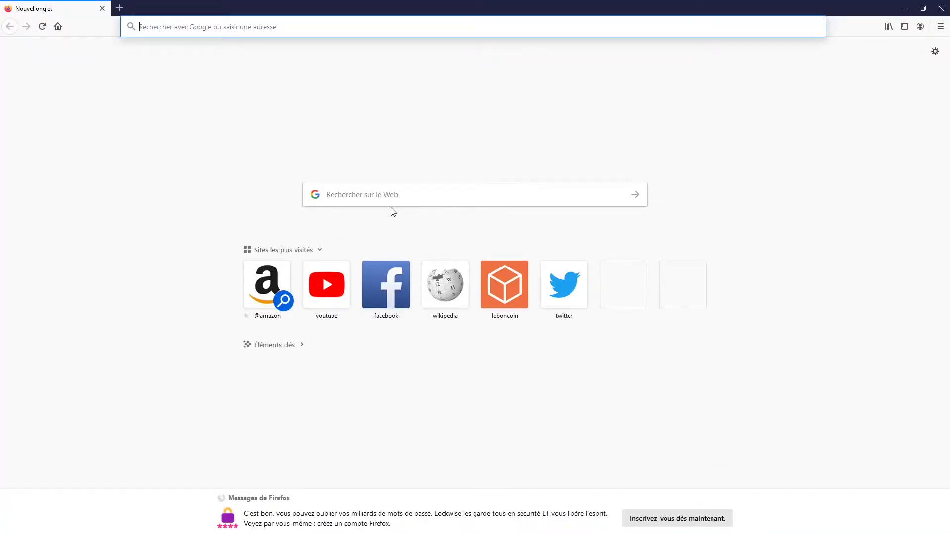
{"action": "left_click", "coordinate": [291, 28]}
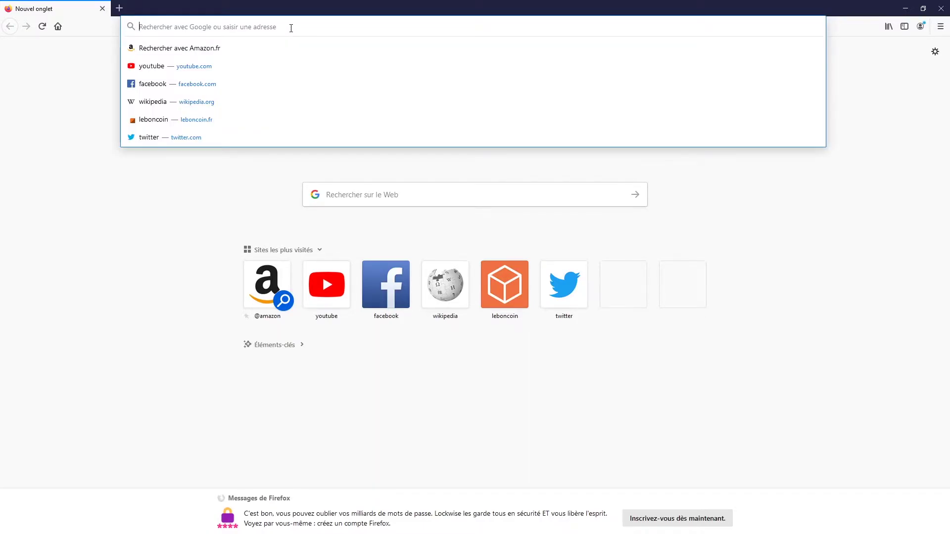
{"action": "type", "text": "skype"}
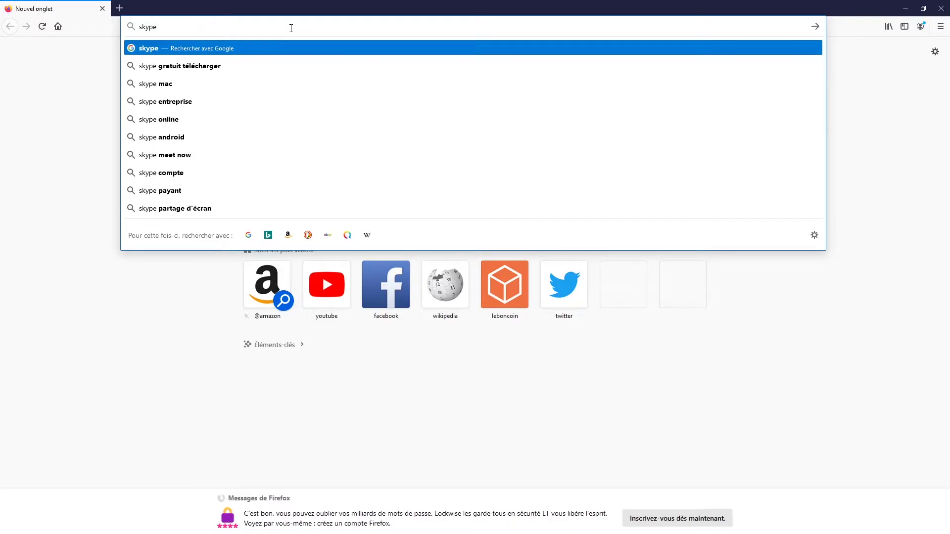
{"action": "key", "text": "Return"}
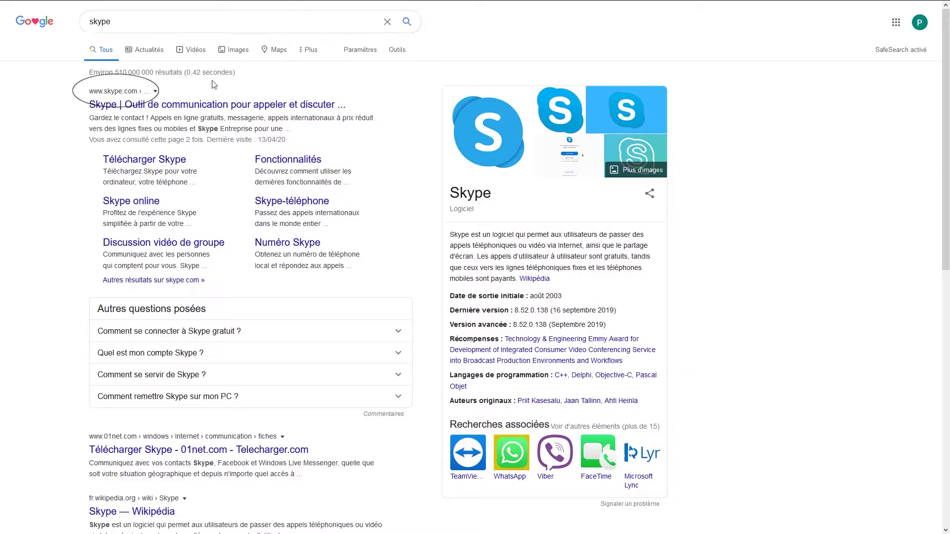
Step: Open the skype.com result, go to Télécharger Skype, and get Skype for Windows
{"action": "left_click", "coordinate": [174, 103]}
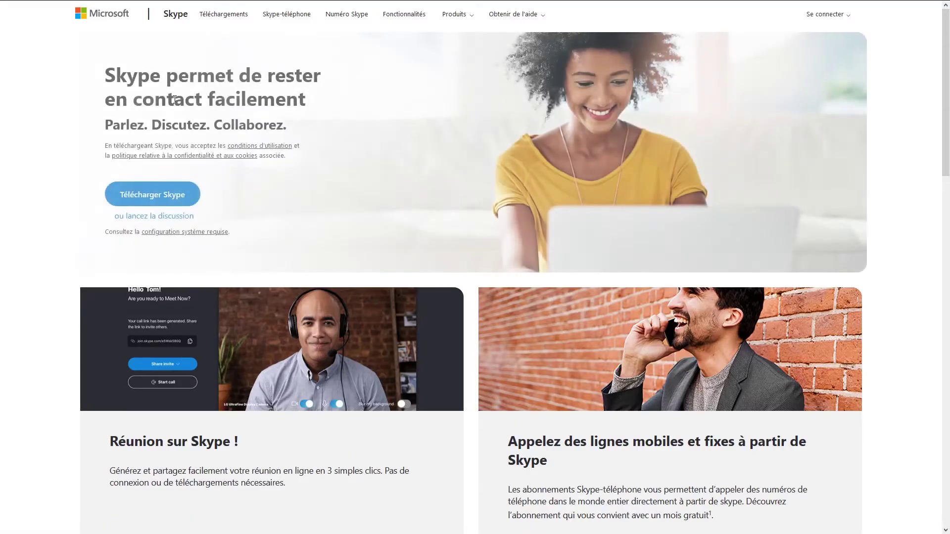
{"action": "left_click", "coordinate": [149, 193]}
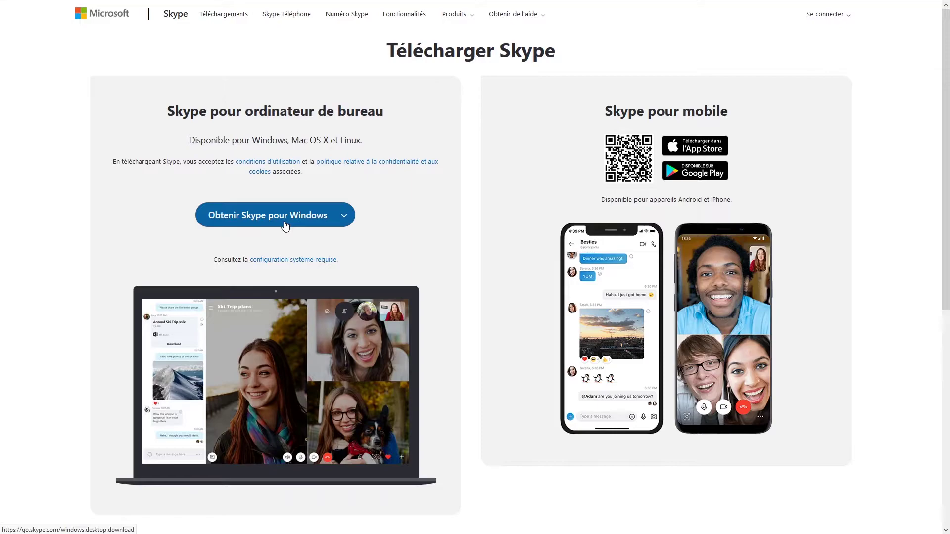
{"action": "left_click", "coordinate": [285, 225]}
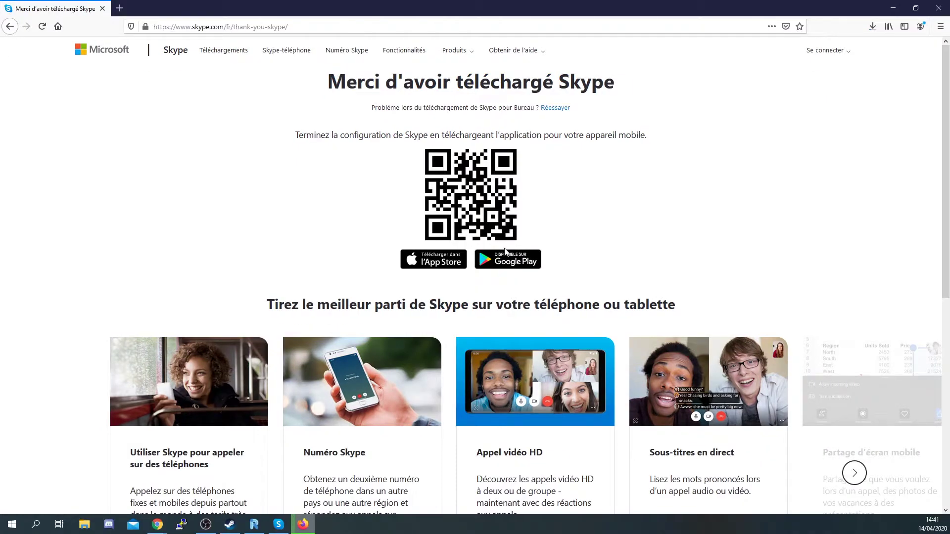
Step: Run the downloaded Skype .exe from Firefox's Library Téléchargements list
{"action": "left_click", "coordinate": [872, 27]}
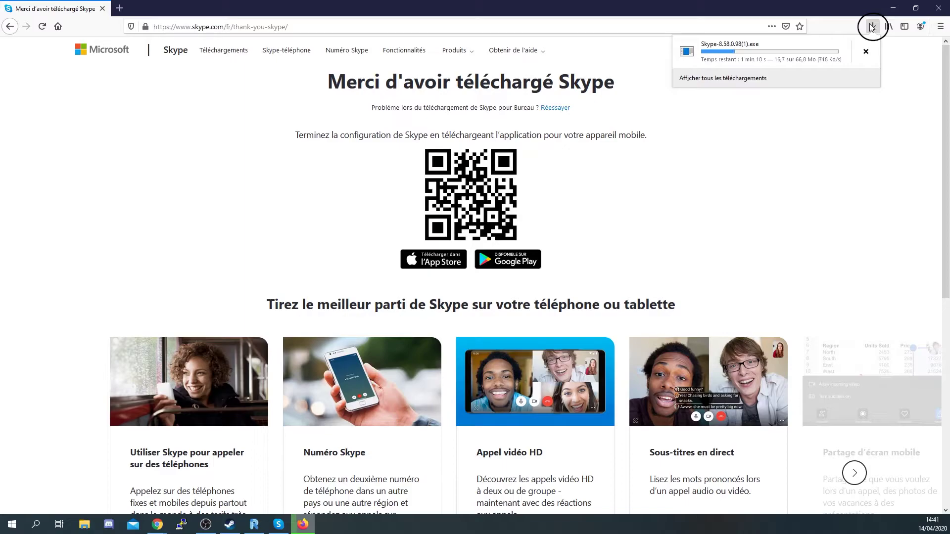
{"action": "left_click", "coordinate": [891, 62]}
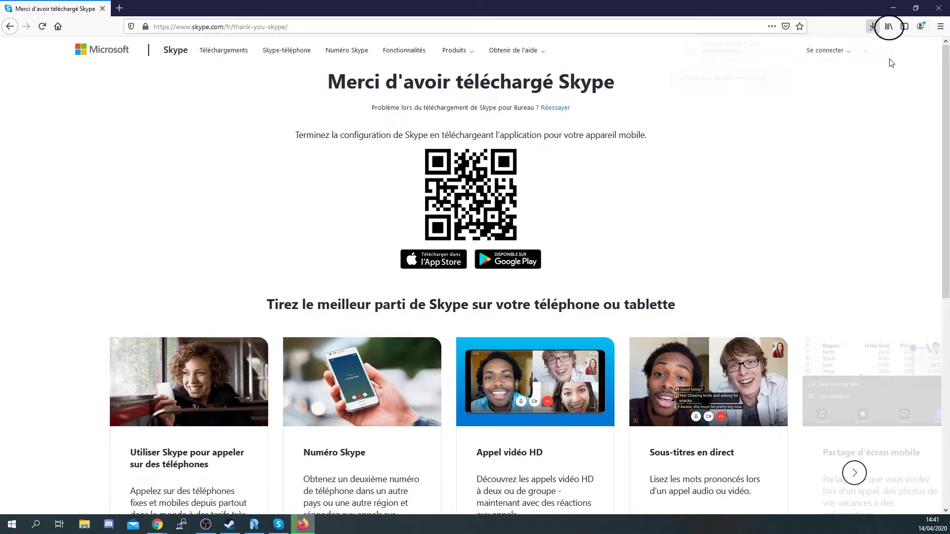
{"action": "left_click", "coordinate": [889, 27]}
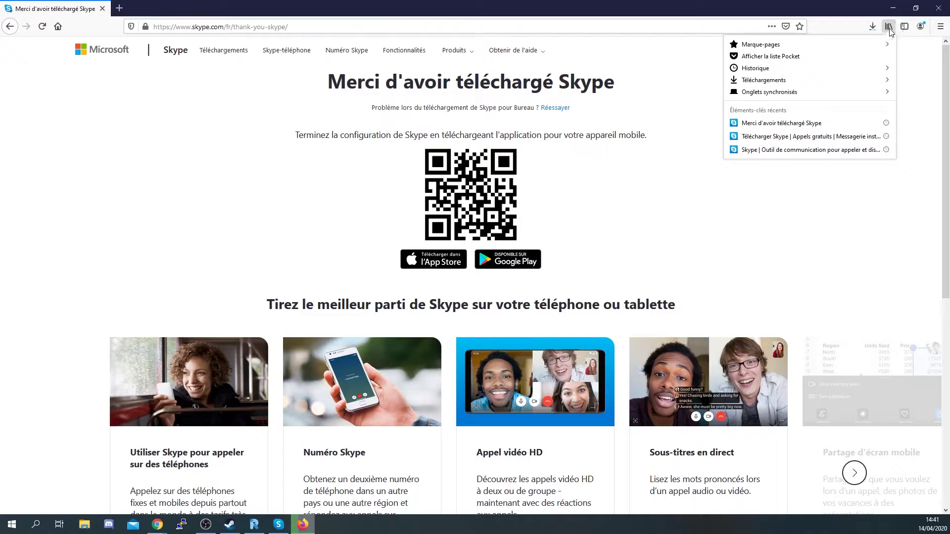
{"action": "left_click", "coordinate": [839, 80]}
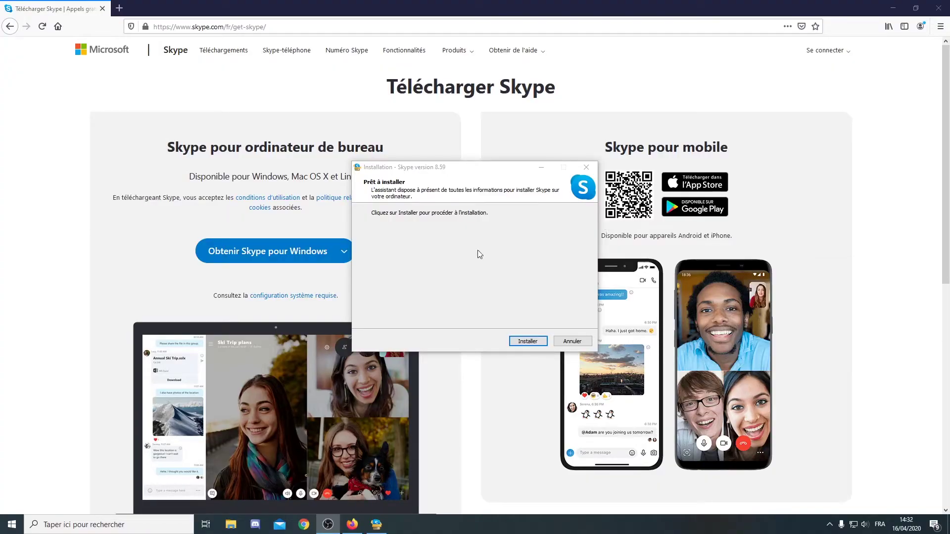
Step: Install Skype 8.59 from the setup wizard and let it launch
{"action": "left_click", "coordinate": [529, 342]}
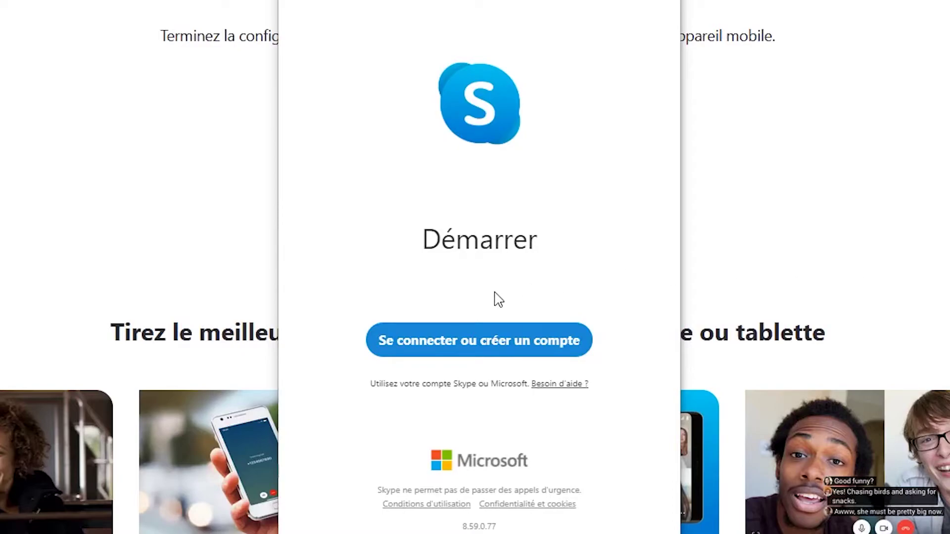
{"action": "left_click", "coordinate": [481, 340]}
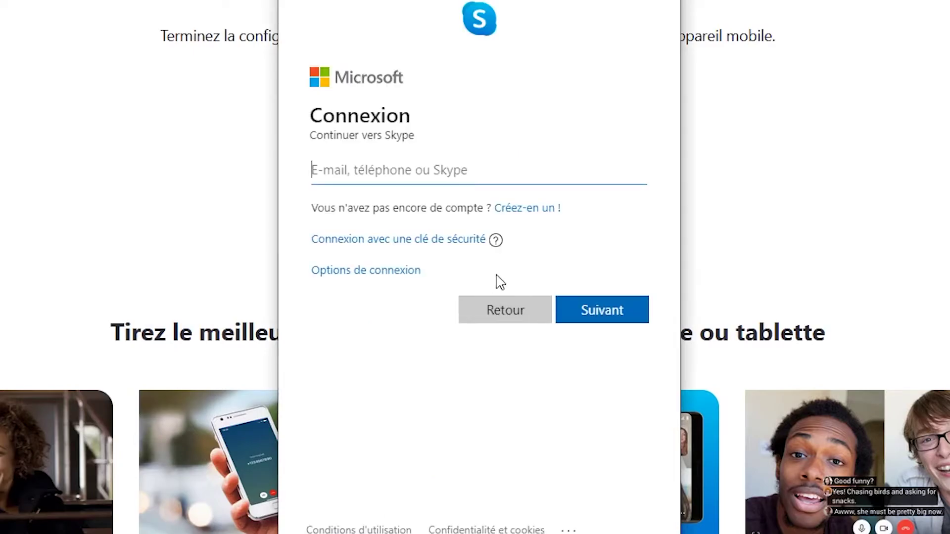
{"action": "left_click", "coordinate": [526, 224]}
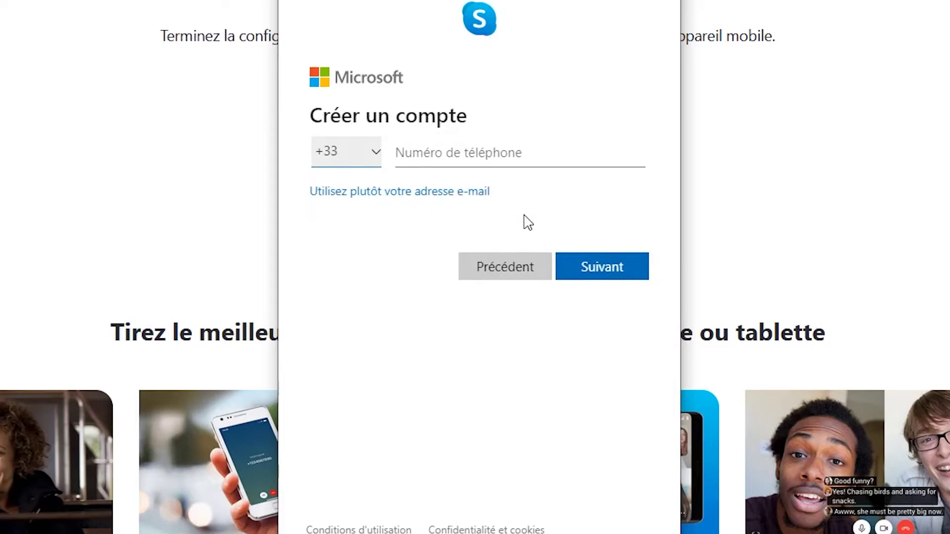
{"action": "left_click", "coordinate": [460, 194]}
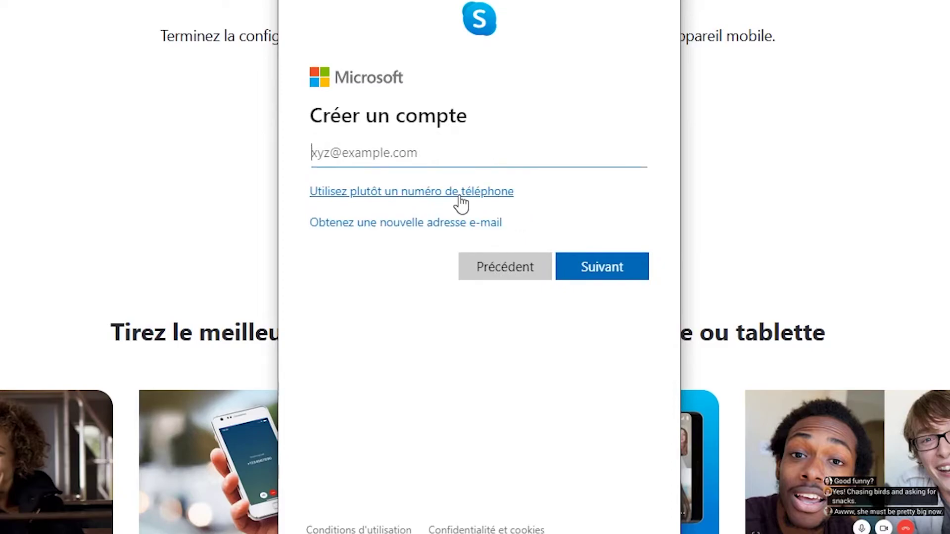
{"action": "left_click", "coordinate": [459, 222]}
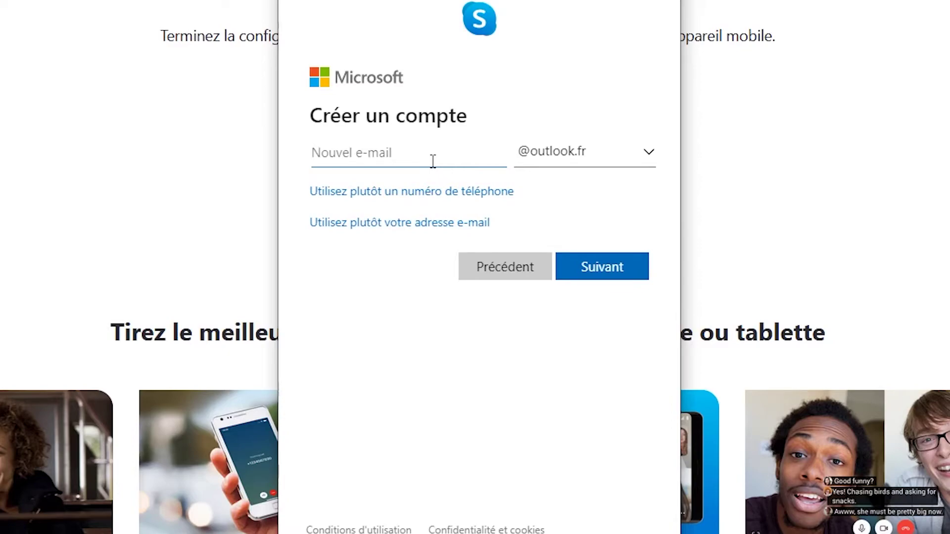
{"action": "type", "text": "adre"}
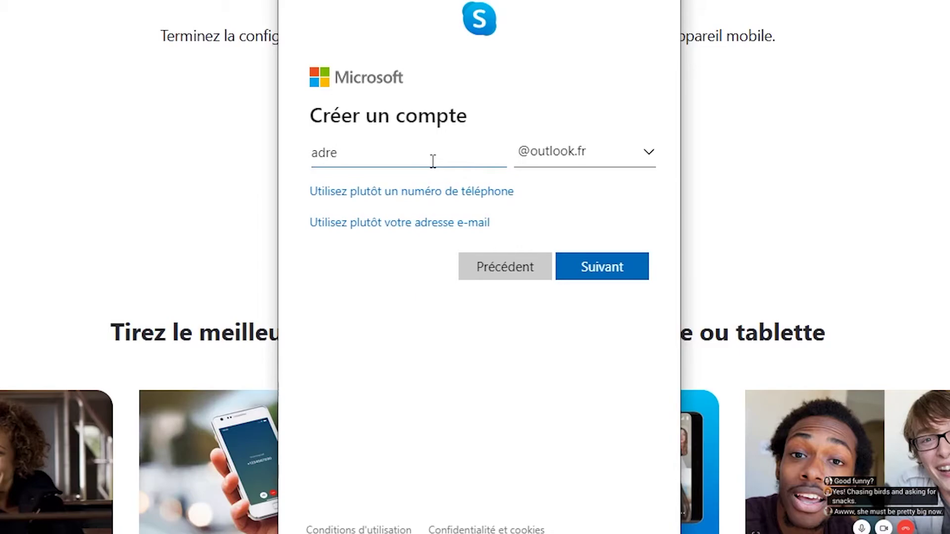
{"action": "type", "text": "sse"}
{"action": "type", "text": "to"}
{"action": "left_click", "coordinate": [602, 267]}
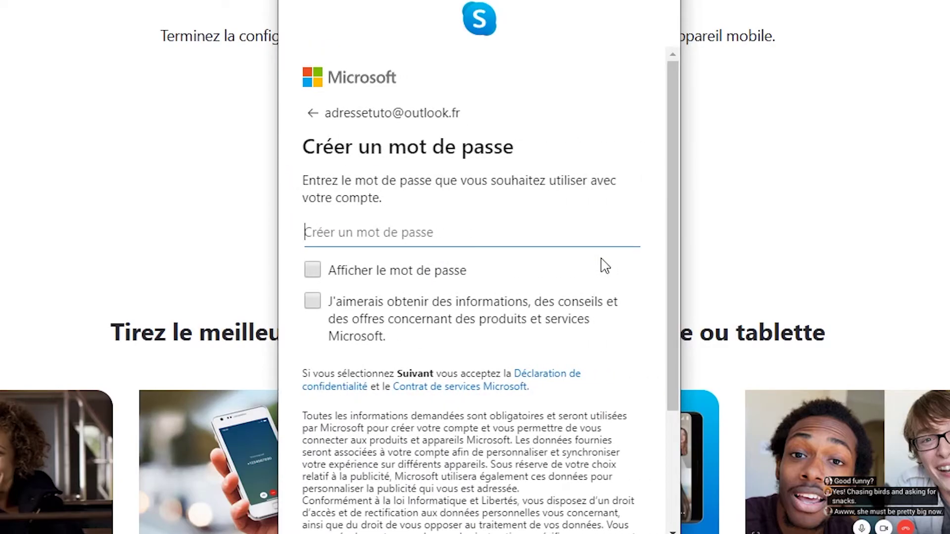
Step: Set an eight-character password for the new account
{"action": "type", "text": "•••••"}
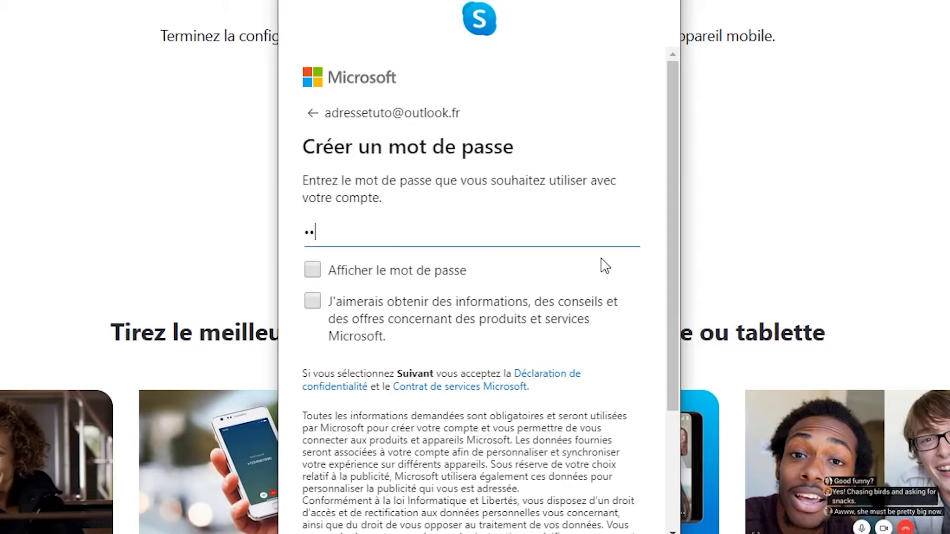
{"action": "type", "text": "••"}
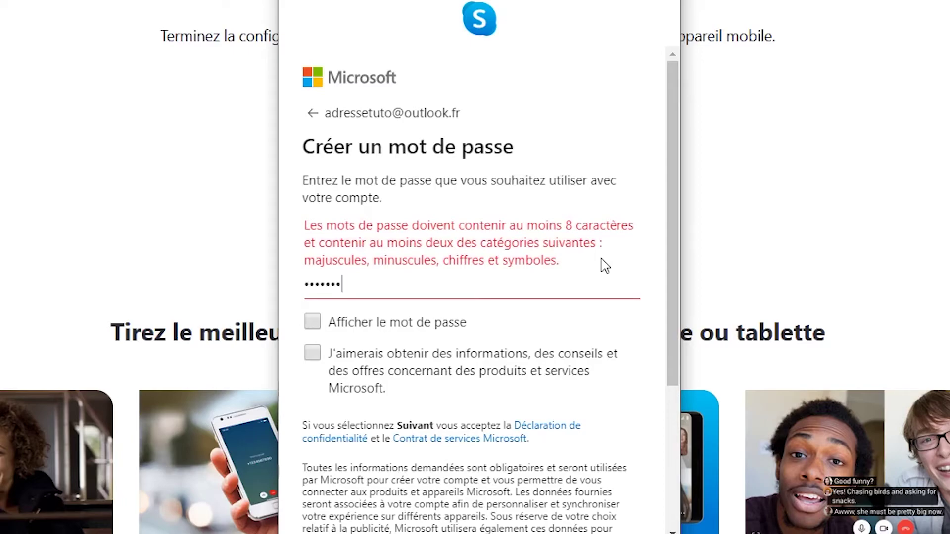
{"action": "type", "text": "•"}
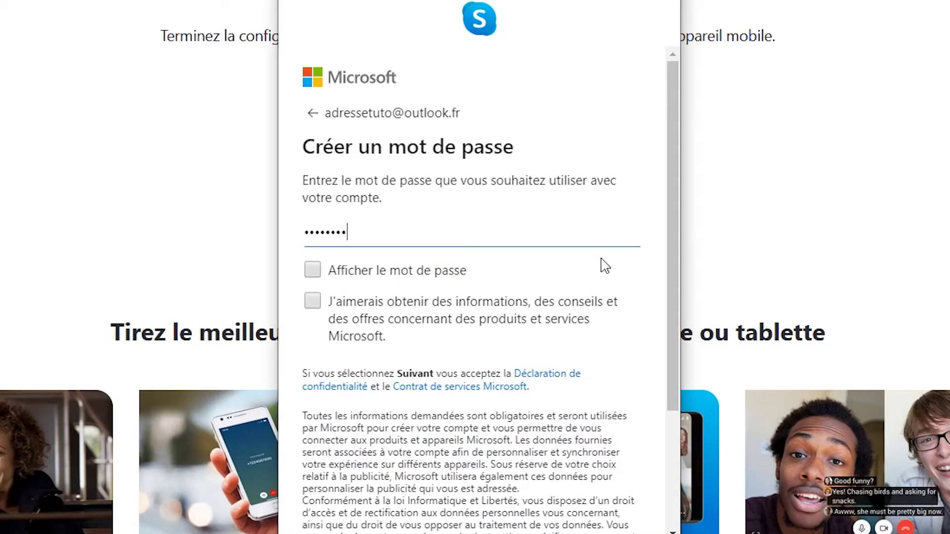
{"action": "scroll", "coordinate": [603, 265], "scroll_direction": "down", "scroll_amount": 3}
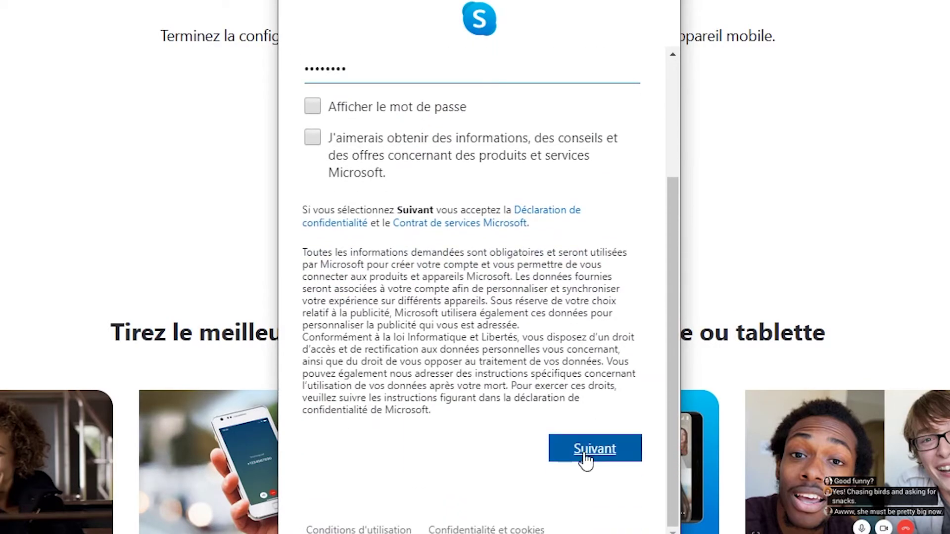
{"action": "left_click", "coordinate": [586, 458]}
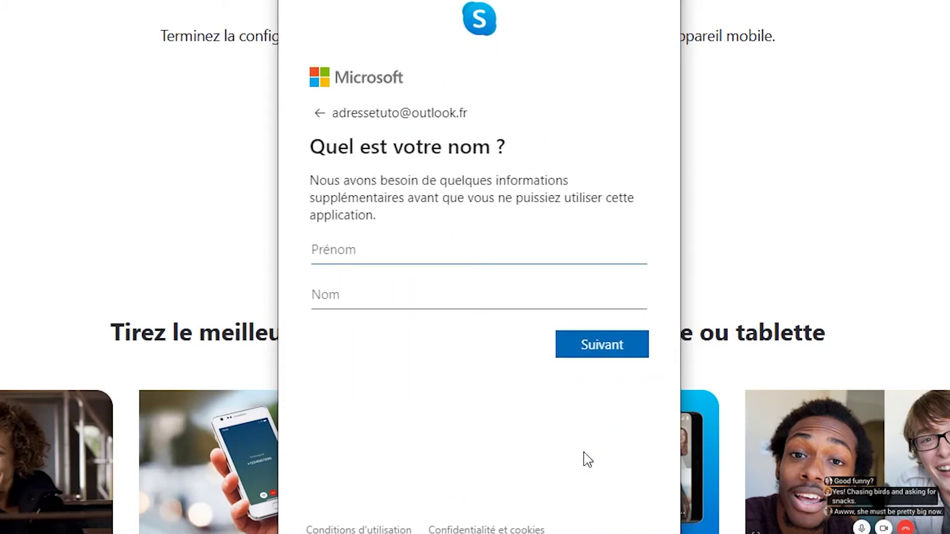
Step: Fill in the account holder's first name and last name
{"action": "type", "text": "adresse"}
{"action": "left_click", "coordinate": [408, 300]}
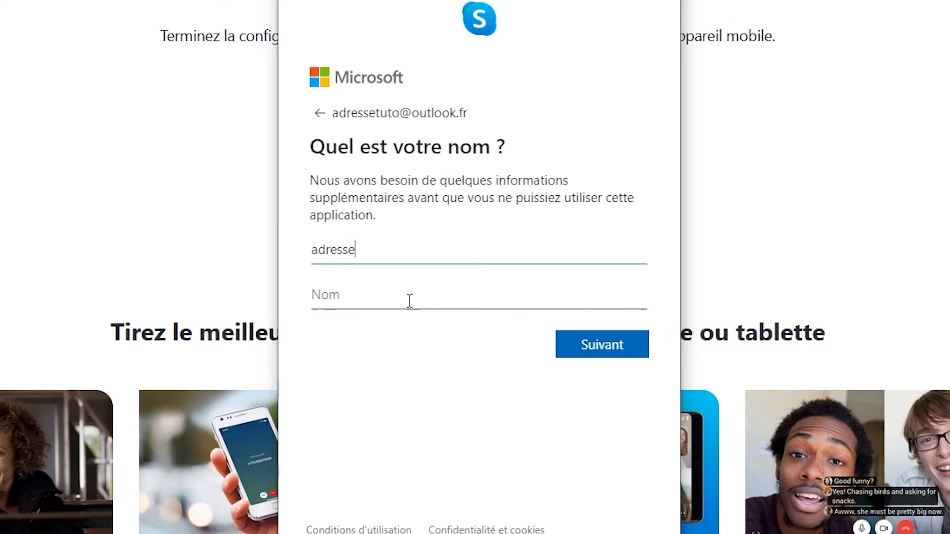
{"action": "type", "text": "tuto"}
{"action": "left_click", "coordinate": [596, 346]}
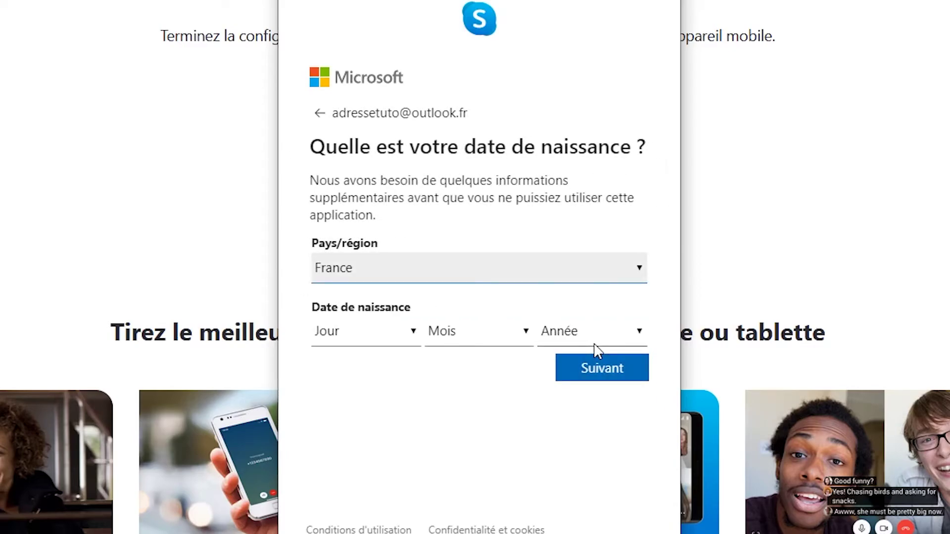
Step: Enter the birth date as day 1, janvier, 1995 and submit it with France
{"action": "left_click", "coordinate": [392, 341]}
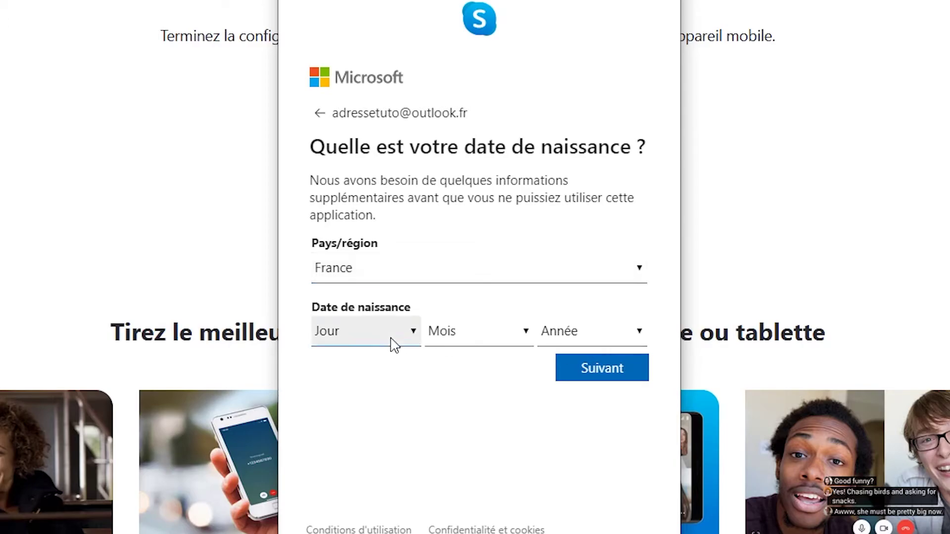
{"action": "key", "text": "1"}
{"action": "key", "text": "Return"}
{"action": "left_click", "coordinate": [515, 322]}
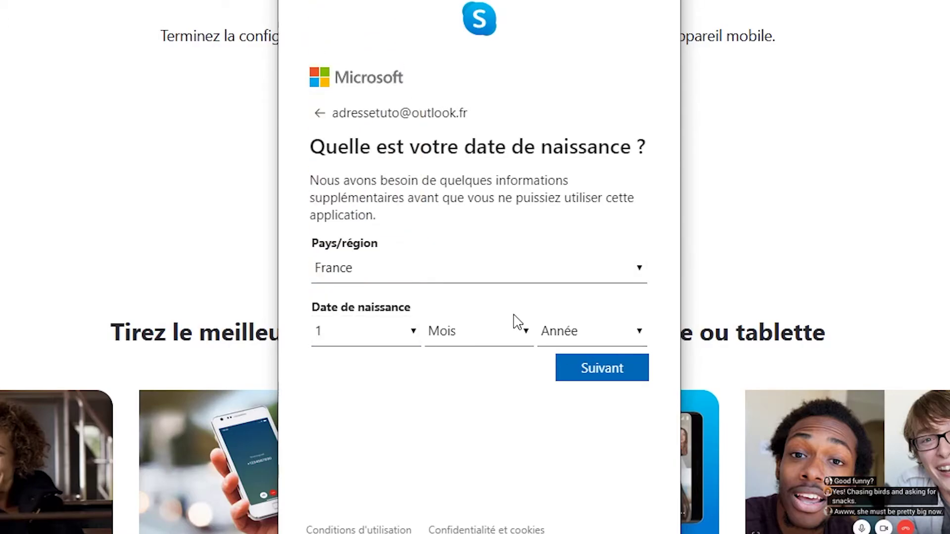
{"action": "key", "text": "Return"}
{"action": "left_click", "coordinate": [581, 346]}
{"action": "scroll", "coordinate": [581, 259], "scroll_direction": "down", "scroll_amount": 5}
{"action": "scroll", "coordinate": [583, 258], "scroll_direction": "down", "scroll_amount": 3}
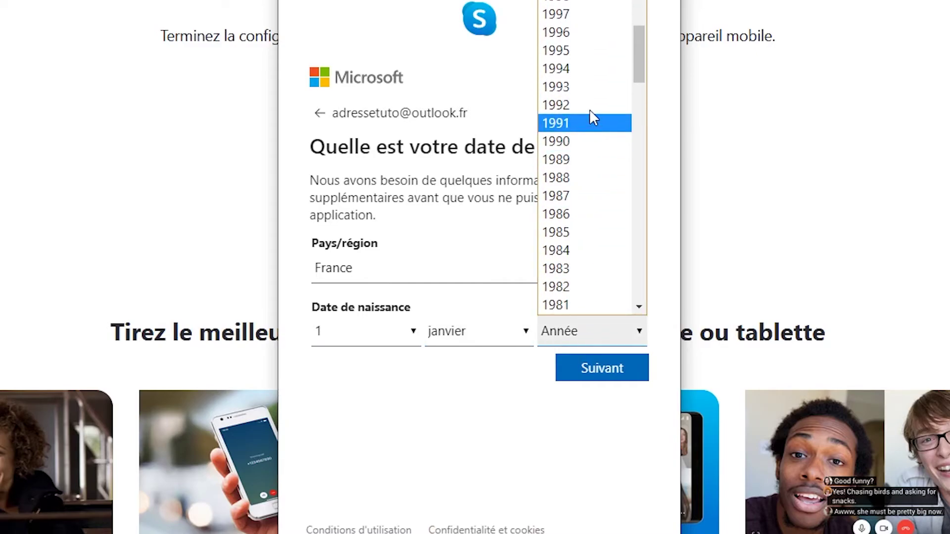
{"action": "left_click", "coordinate": [595, 49]}
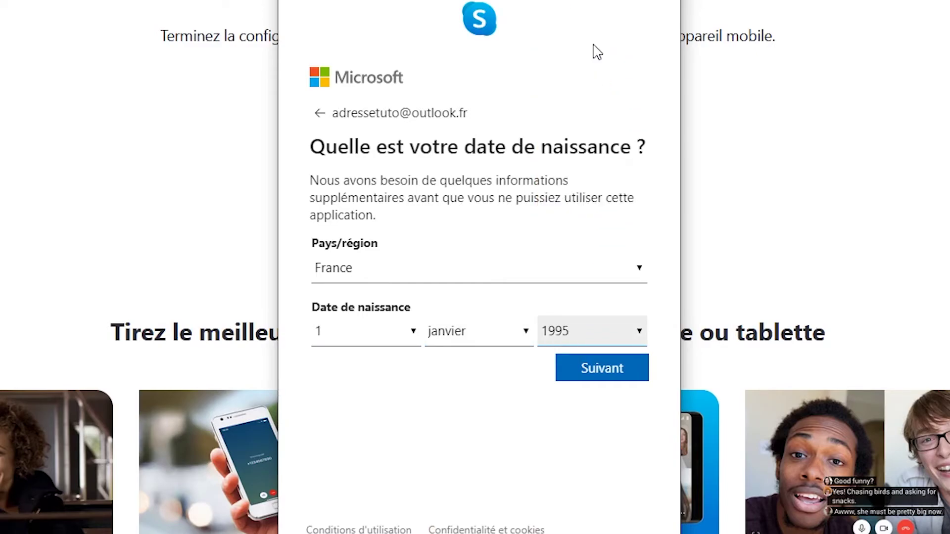
{"action": "left_click", "coordinate": [601, 367]}
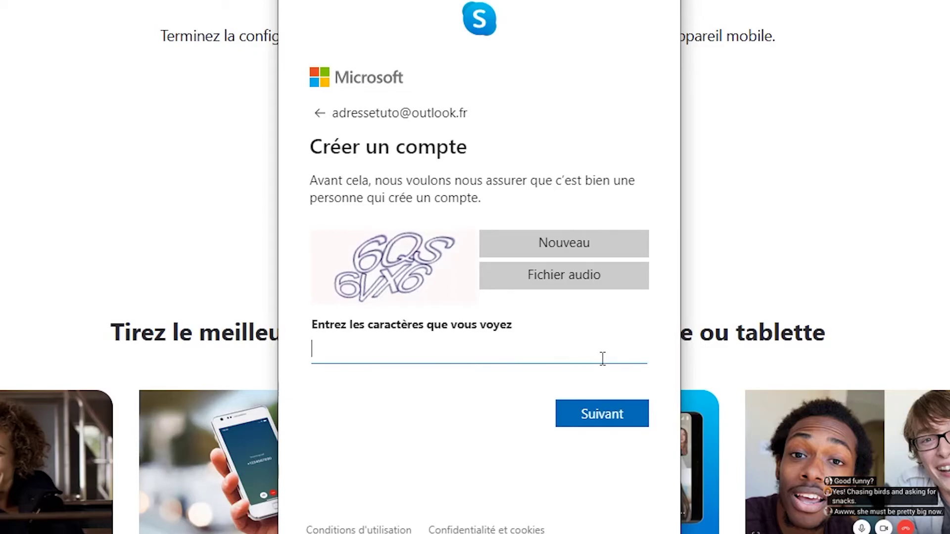
Step: Type the characters from the verification image and submit them
{"action": "type", "text": "6qs6vx6"}
{"action": "left_click", "coordinate": [616, 424]}
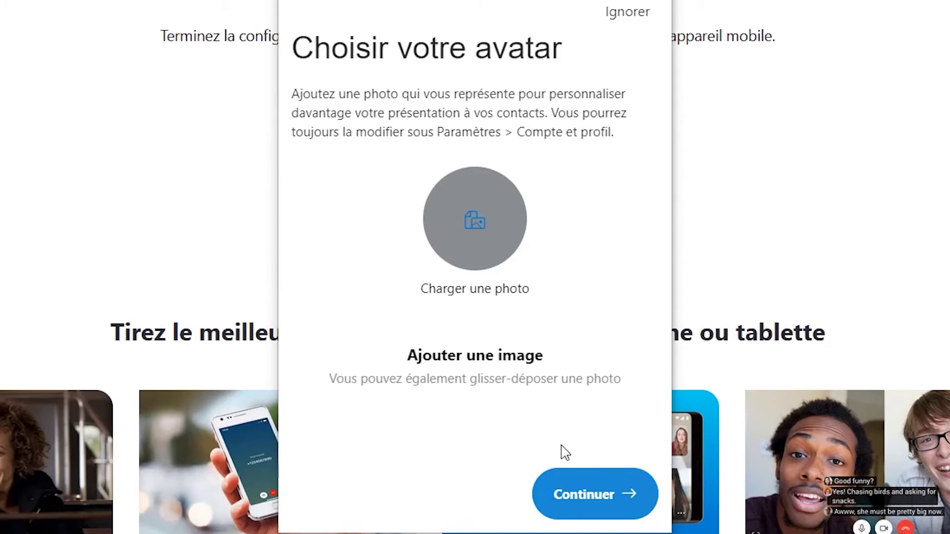
Step: Skip the avatar, audio and video setup pages, then confirm the contacts page
{"action": "left_click", "coordinate": [601, 501]}
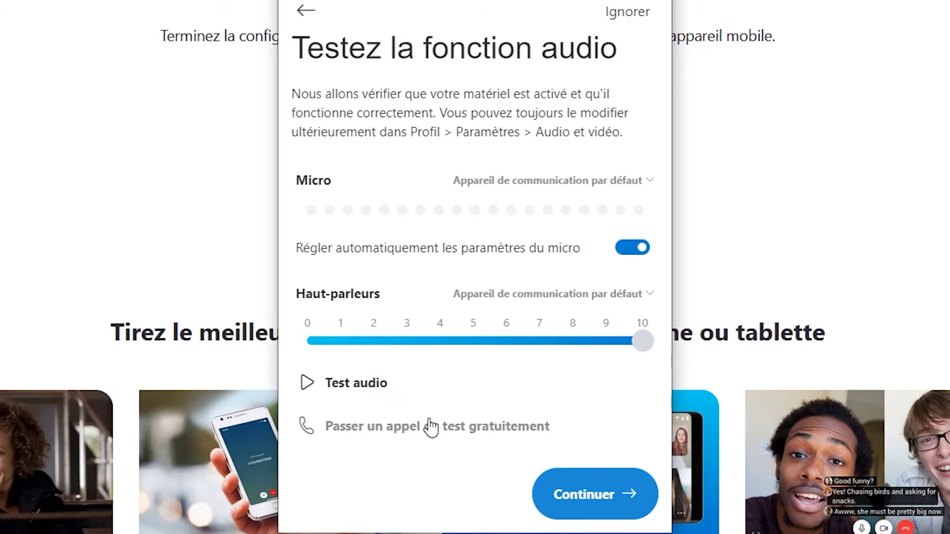
{"action": "left_click", "coordinate": [584, 495]}
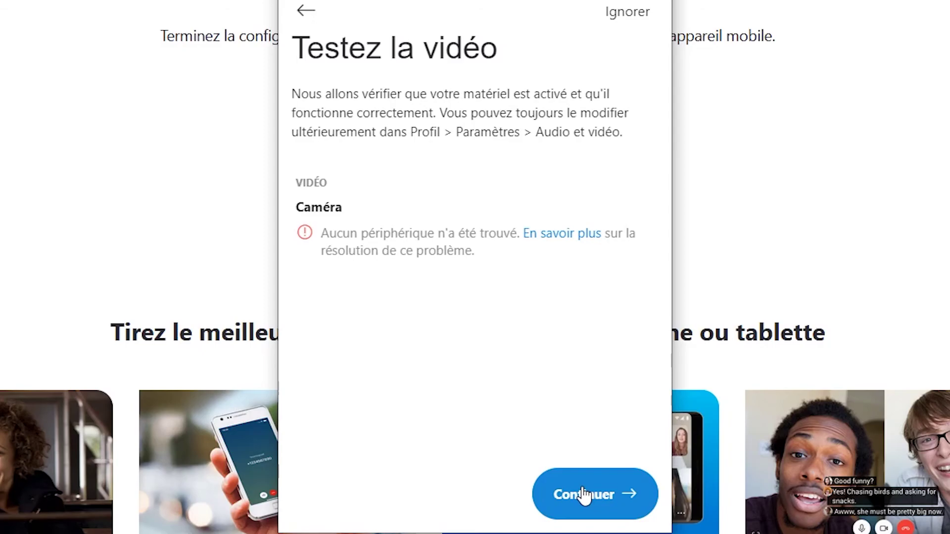
{"action": "left_click", "coordinate": [584, 493]}
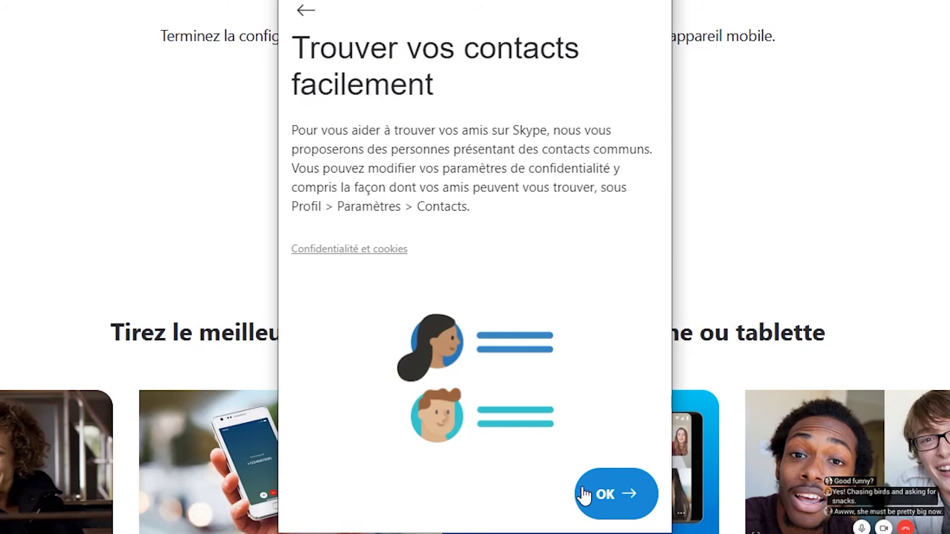
{"action": "left_click", "coordinate": [586, 495]}
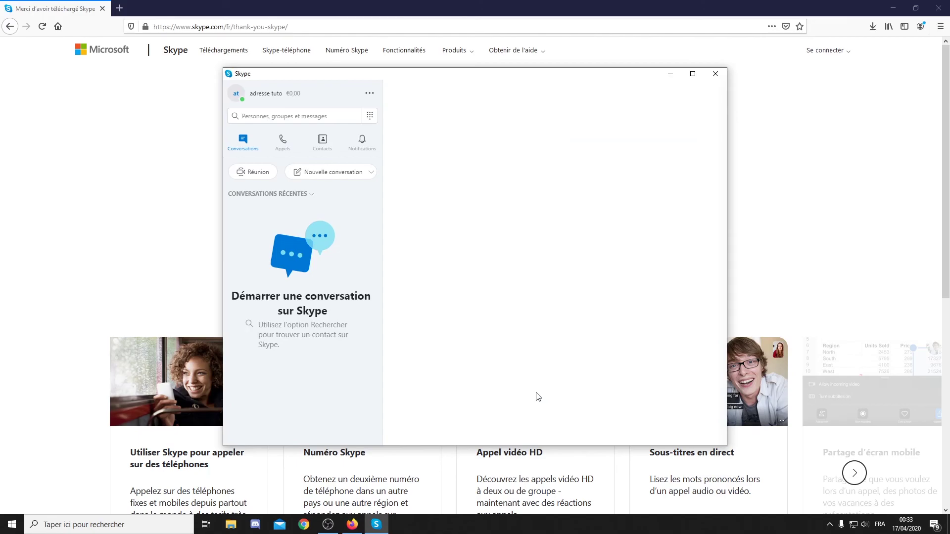